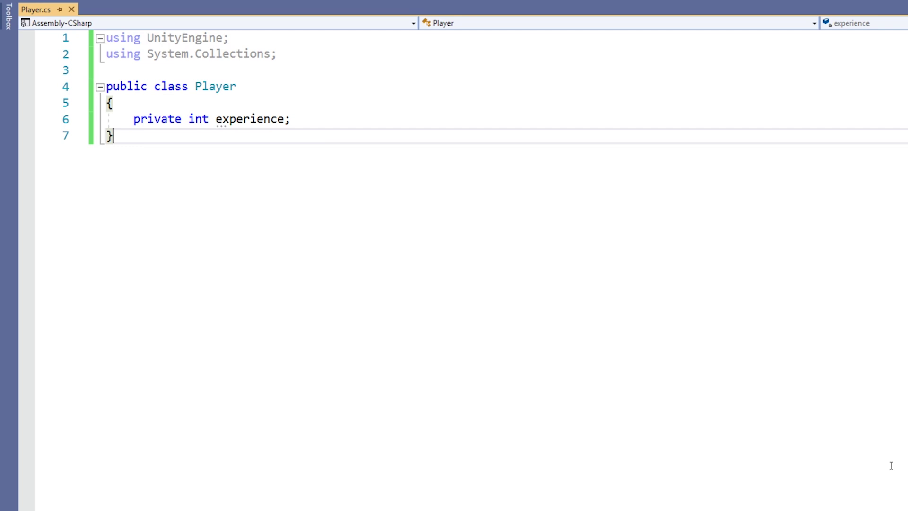
Declare public int Experience with its braces below the experience field, and save
{"action": "key", "text": "Return"}
{"action": "key", "text": "Return"}
{"action": "type", "text": "publ"}
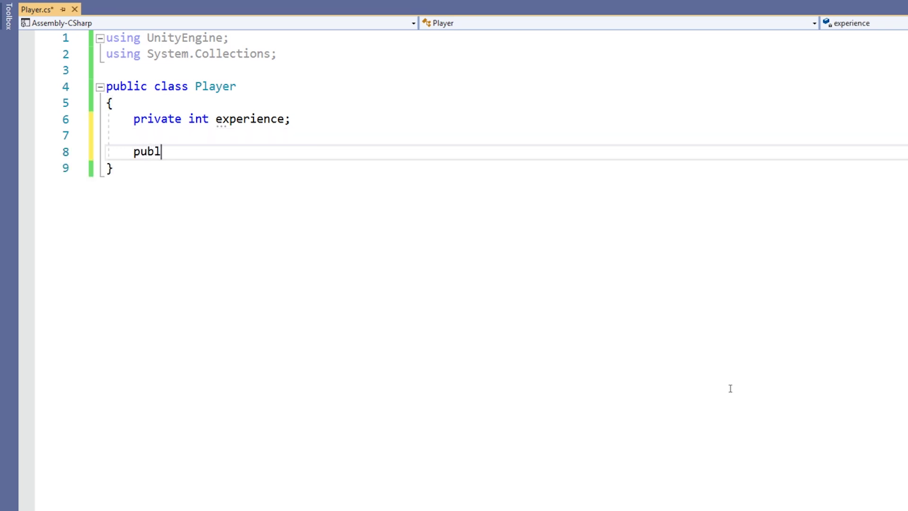
{"action": "type", "text": "ic"}
{"action": "type", "text": " in"}
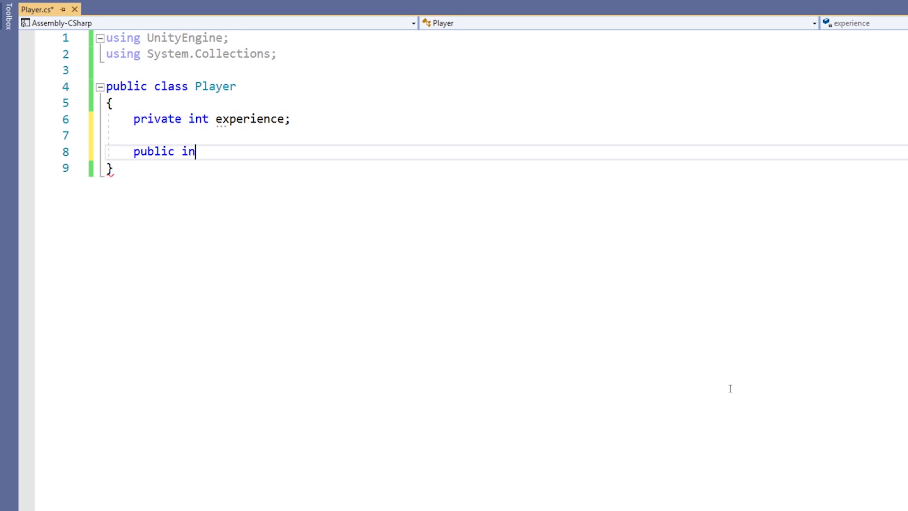
{"action": "type", "text": "t E"}
{"action": "type", "text": "xperience"}
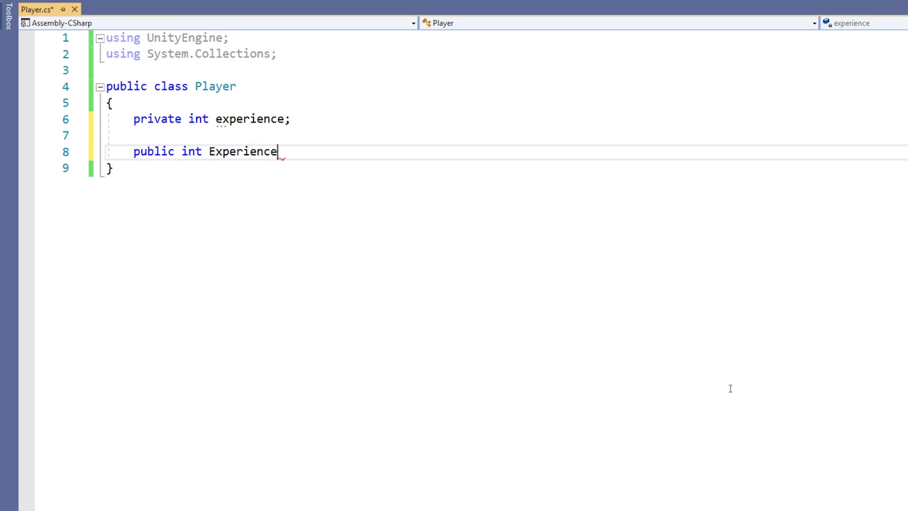
{"action": "key", "text": "Return"}
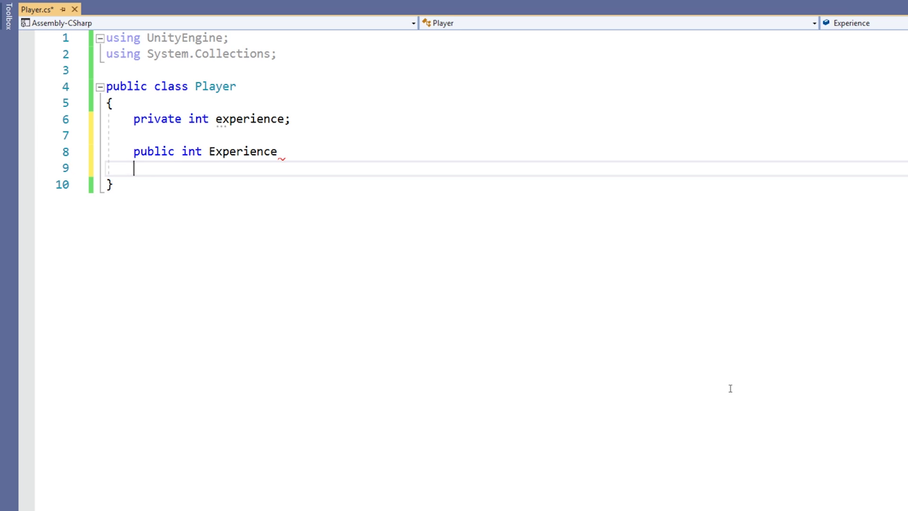
{"action": "type", "text": "{"}
{"action": "key", "text": "Return"}
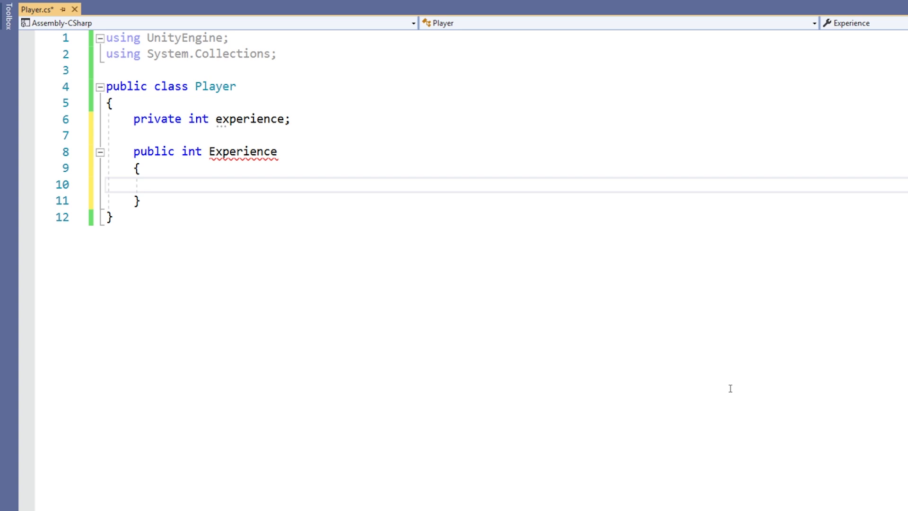
{"action": "key", "text": "ctrl+s"}
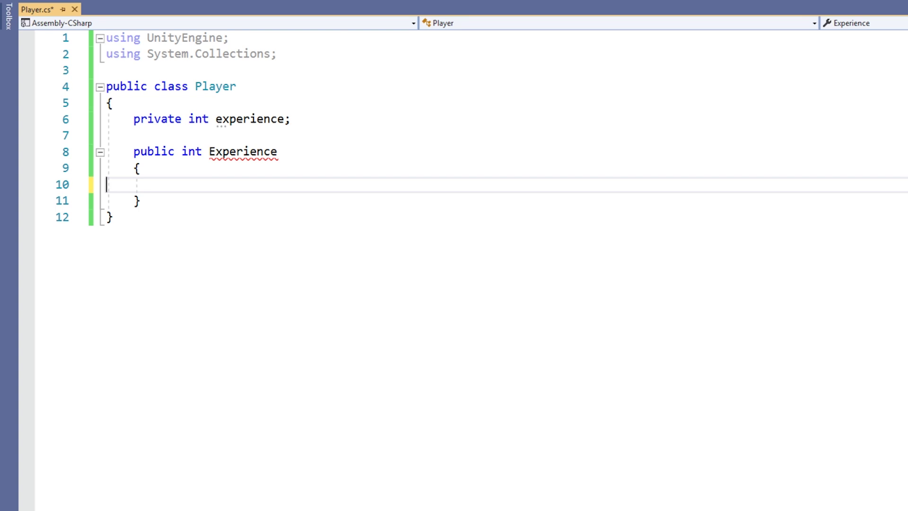
Add empty get and set blocks inside the Experience property
{"action": "key", "text": "Tab"}
{"action": "key", "text": "Tab"}
{"action": "type", "text": "get"}
{"action": "key", "text": "Return"}
{"action": "type", "text": "{"}
{"action": "key", "text": "Down"}
{"action": "key", "text": "End"}
{"action": "key", "text": "Return"}
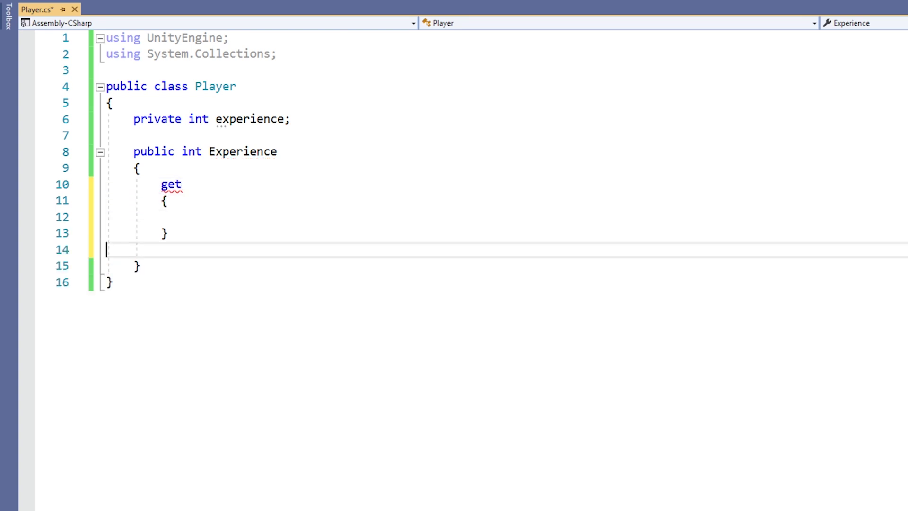
{"action": "type", "text": "set"}
{"action": "key", "text": "Return"}
{"action": "type", "text": "{"}
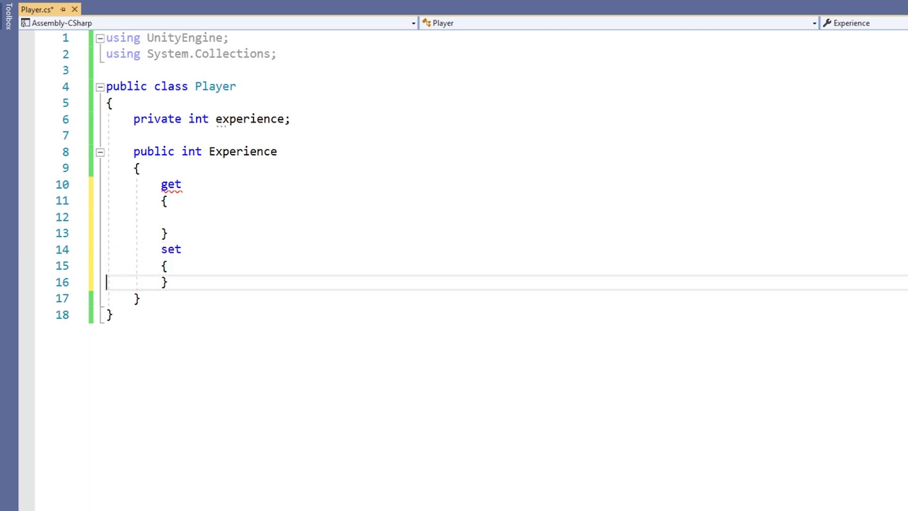
{"action": "key", "text": "Return"}
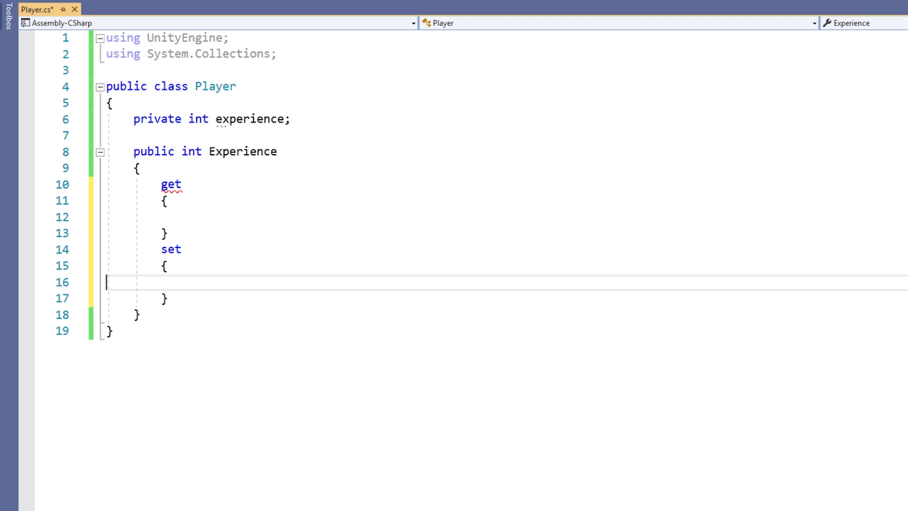
Make the getter return experience and the setter assign experience = value, then save Player.cs
{"action": "key", "text": "Up"}
{"action": "key", "text": "Up"}
{"action": "key", "text": "Up"}
{"action": "type", "text": "retur"}
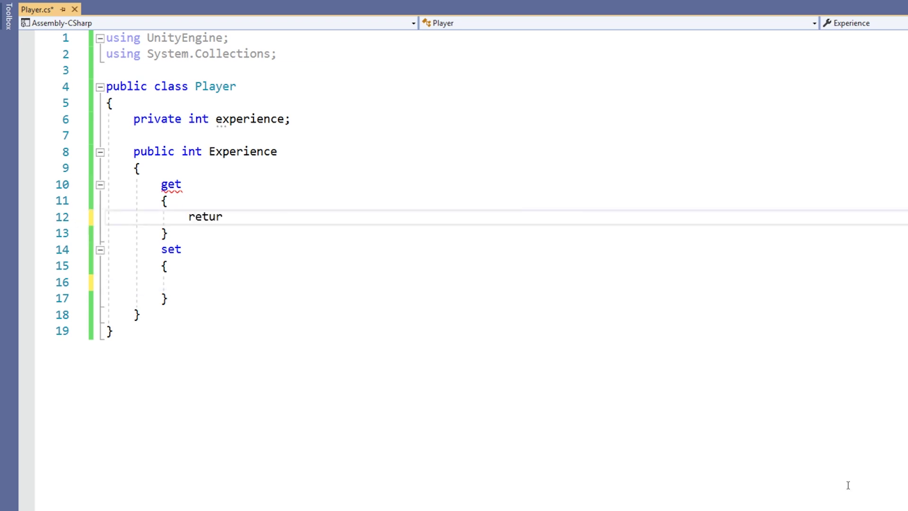
{"action": "type", "text": "n experience;"}
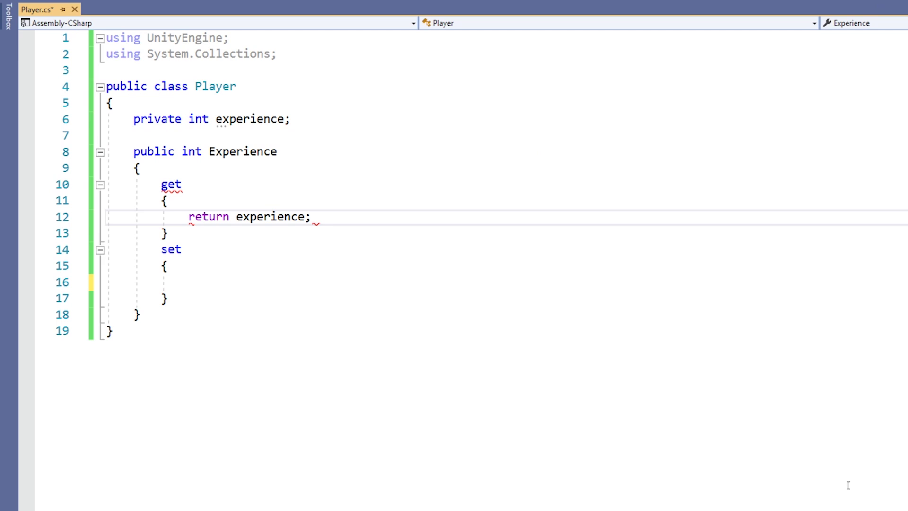
{"action": "key", "text": "Down"}
{"action": "key", "text": "Down"}
{"action": "key", "text": "Down"}
{"action": "type", "text": "e"}
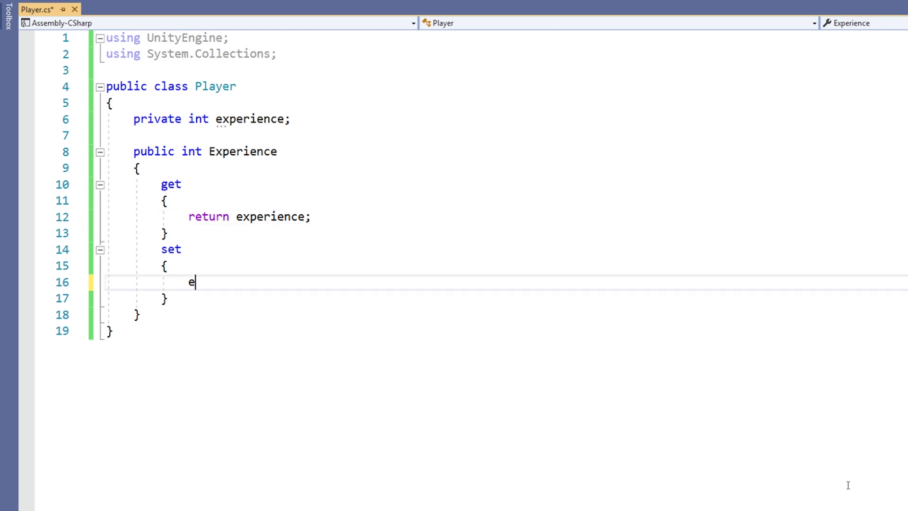
{"action": "type", "text": "xperience = va"}
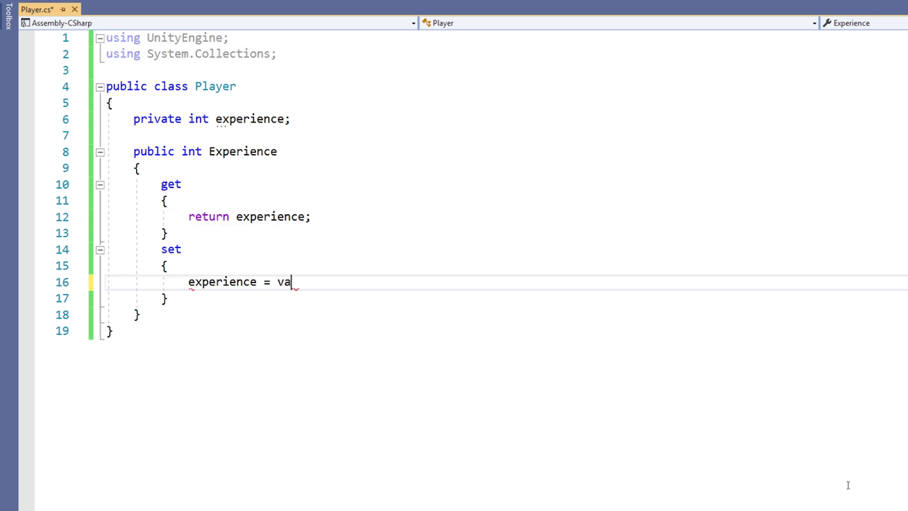
{"action": "type", "text": "lue;"}
{"action": "key", "text": "ctrl+s"}
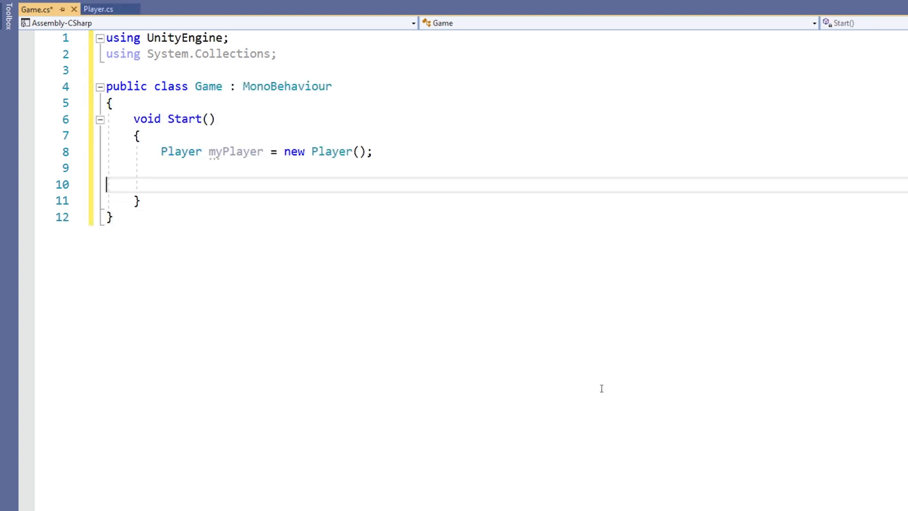
{"action": "type", "text": "myPlayer."}
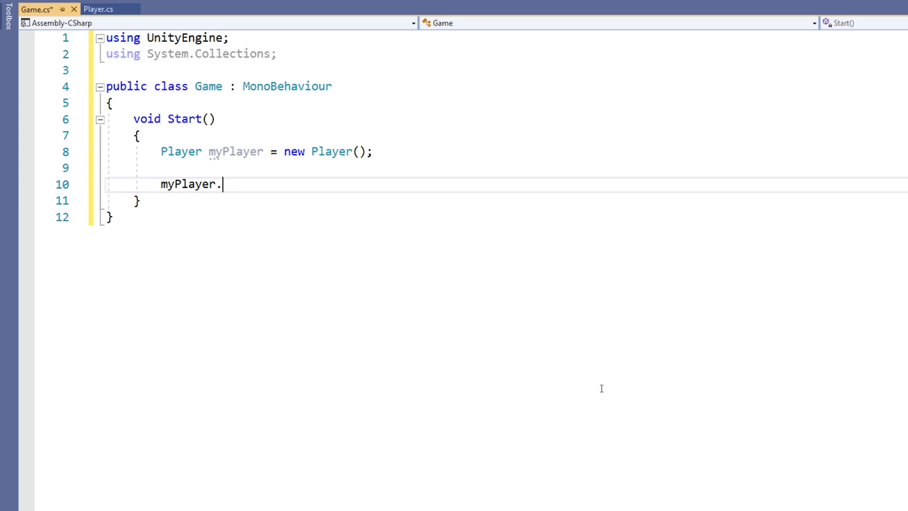
{"action": "type", "text": "Experience "}
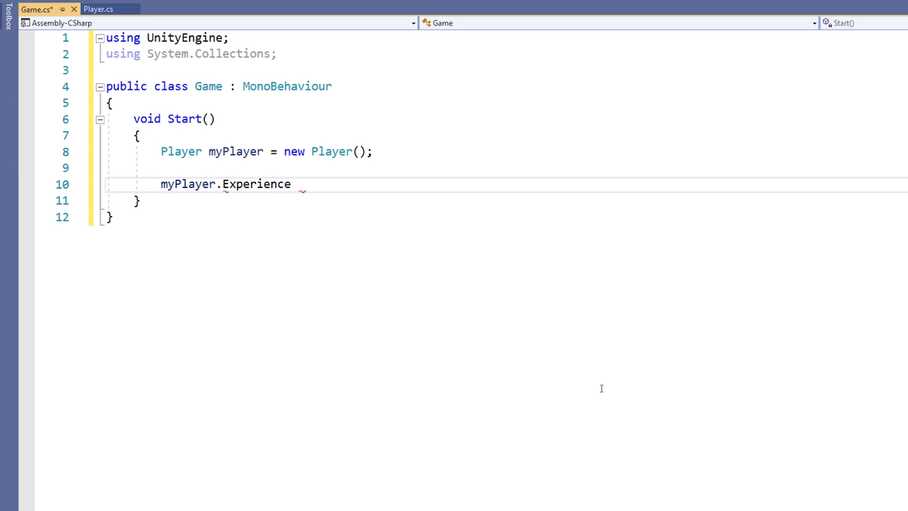
{"action": "type", "text": "= 5;"}
In Start(), set myPlayer.Experience to 5 and begin 'int x = myPlayer.Experience;'
{"action": "key", "text": "Return"}
{"action": "key", "text": "Tab"}
{"action": "type", "text": "int"}
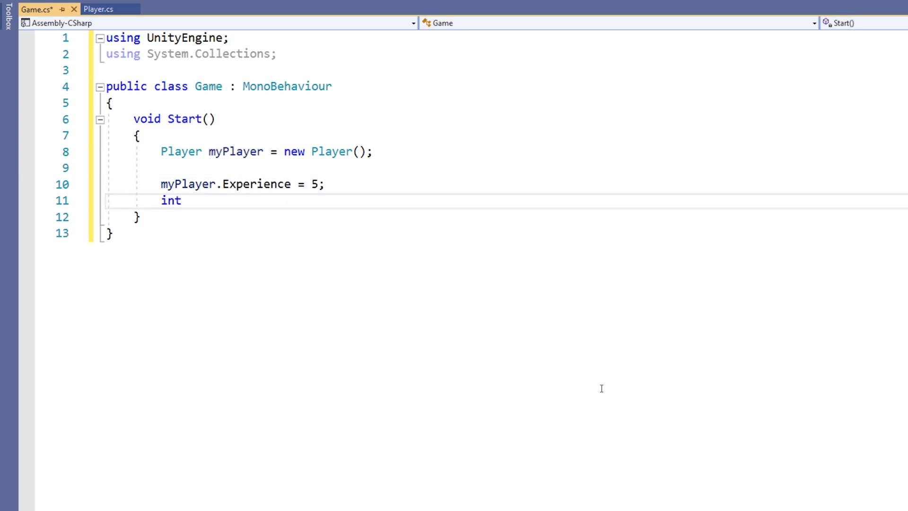
{"action": "type", "text": " x = myPlayer.E"}
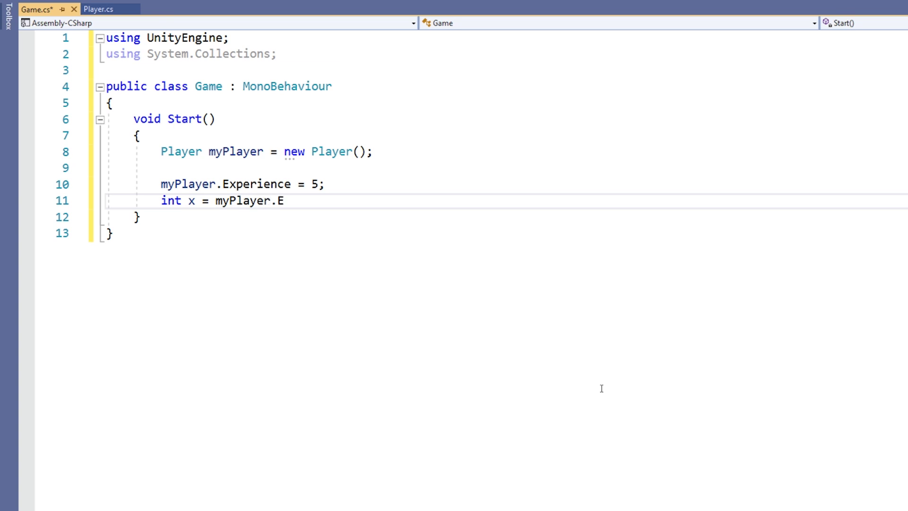
{"action": "type", "text": "xperience;"}
{"action": "left_click_drag", "start_coordinate": [209, 235], "coordinate": [98, 184]}
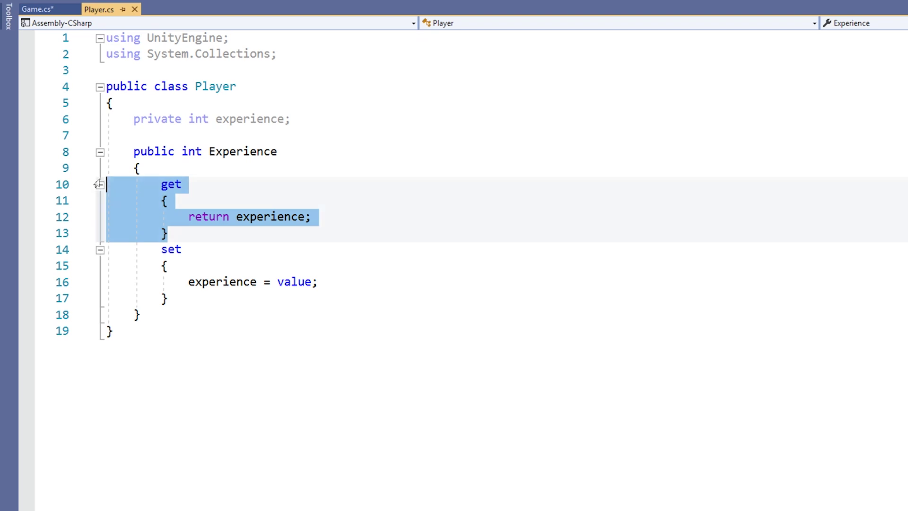
{"action": "key", "text": "Delete"}
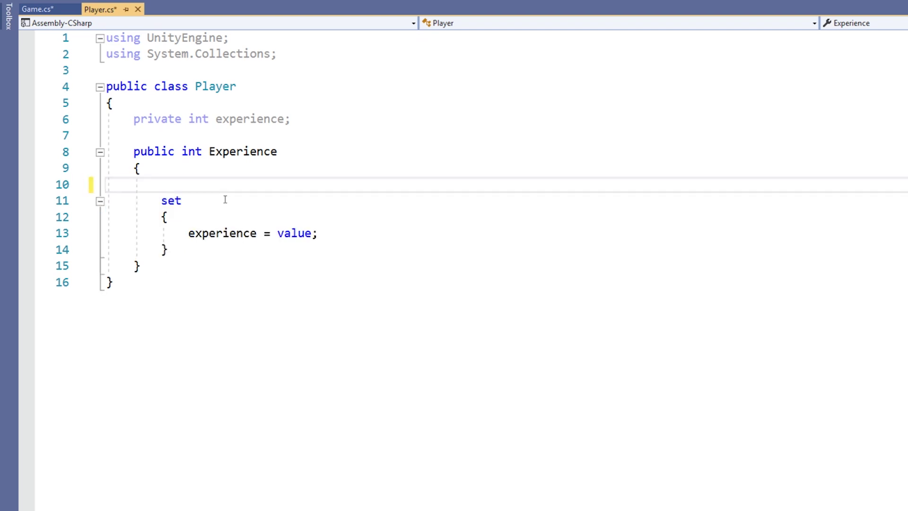
{"action": "key", "text": "BackSpace"}
{"action": "key", "text": "ctrl+z"}
{"action": "key", "text": "ctrl+z"}
{"action": "left_click_drag", "start_coordinate": [155, 249], "coordinate": [254, 304]}
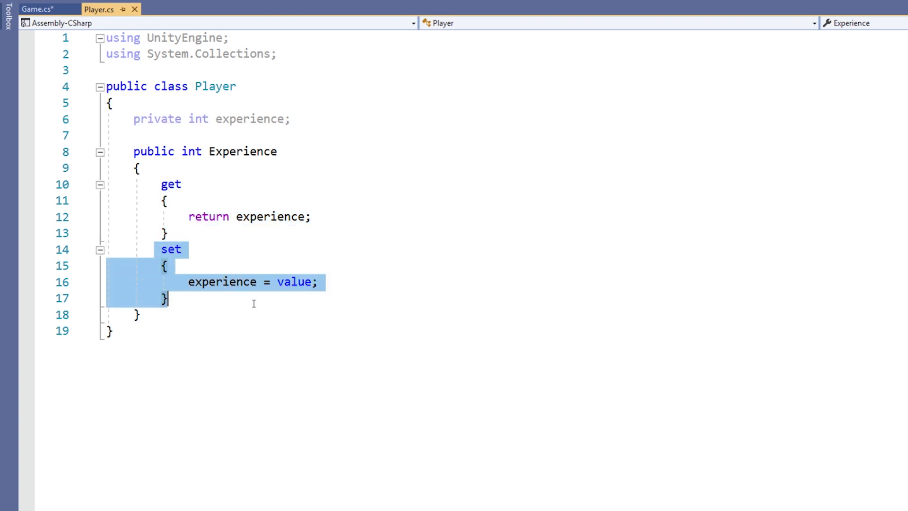
{"action": "key", "text": "Delete"}
{"action": "key", "text": "BackSpace"}
{"action": "key", "text": "BackSpace"}
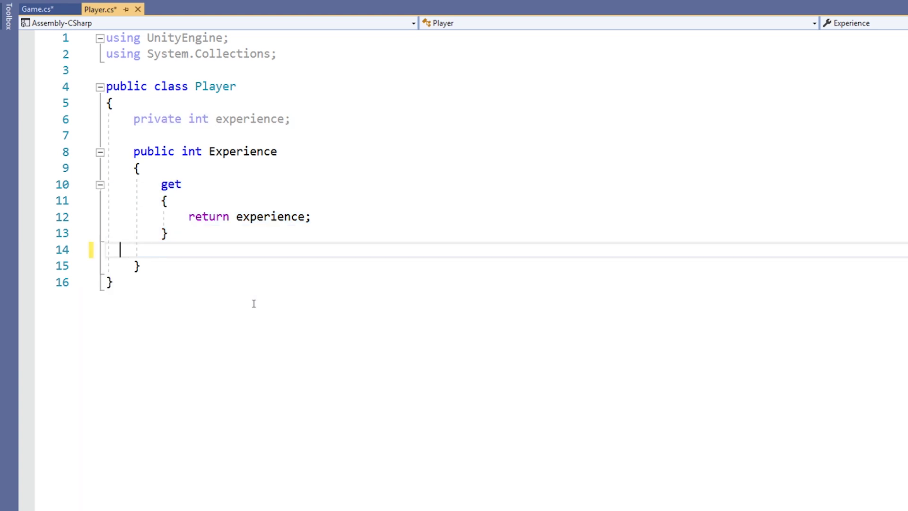
{"action": "key", "text": "BackSpace"}
{"action": "key", "text": "BackSpace"}
{"action": "key", "text": "BackSpace"}
{"action": "key", "text": "ctrl+z"}
{"action": "key", "text": "ctrl+z"}
{"action": "key", "text": "ctrl+z"}
{"action": "key", "text": "ctrl+z"}
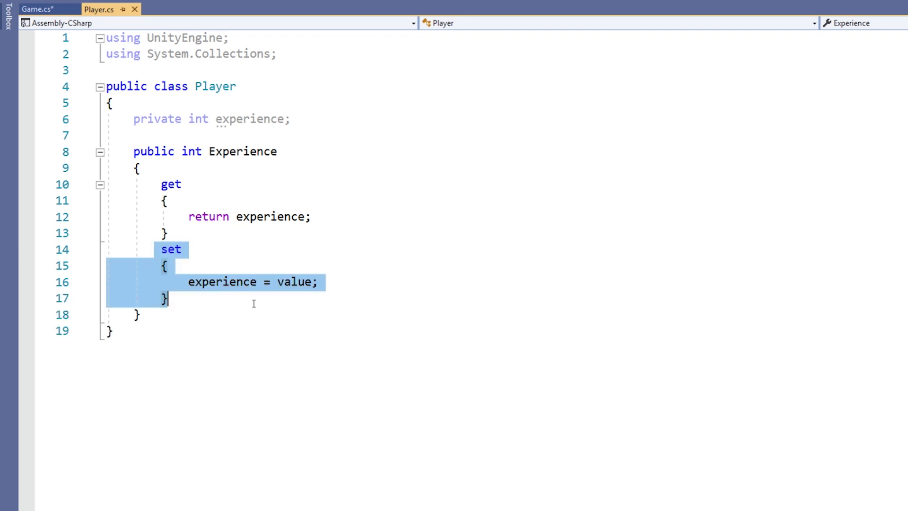
{"action": "left_click", "coordinate": [249, 331]}
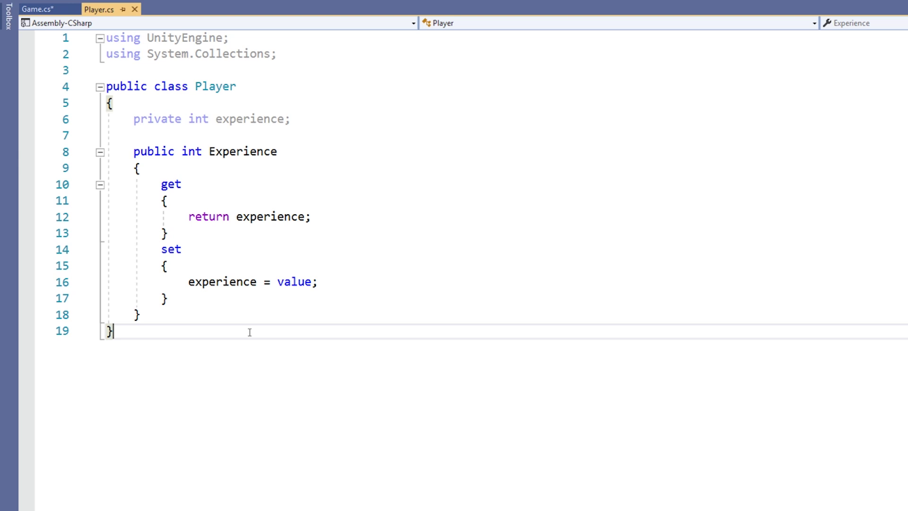
Put a //Some other code comment in the Experience getter and setter, with blank lines after the property
{"action": "left_click", "coordinate": [170, 201]}
{"action": "key", "text": "Return"}
{"action": "type", "text": "//Some"}
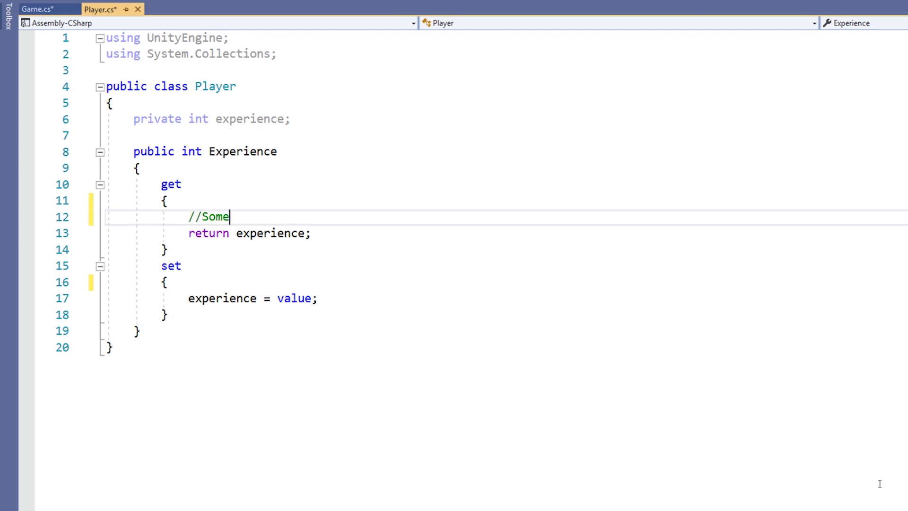
{"action": "type", "text": " other code"}
{"action": "key", "text": "Down"}
{"action": "key", "text": "Down"}
{"action": "key", "text": "Down"}
{"action": "key", "text": "Return"}
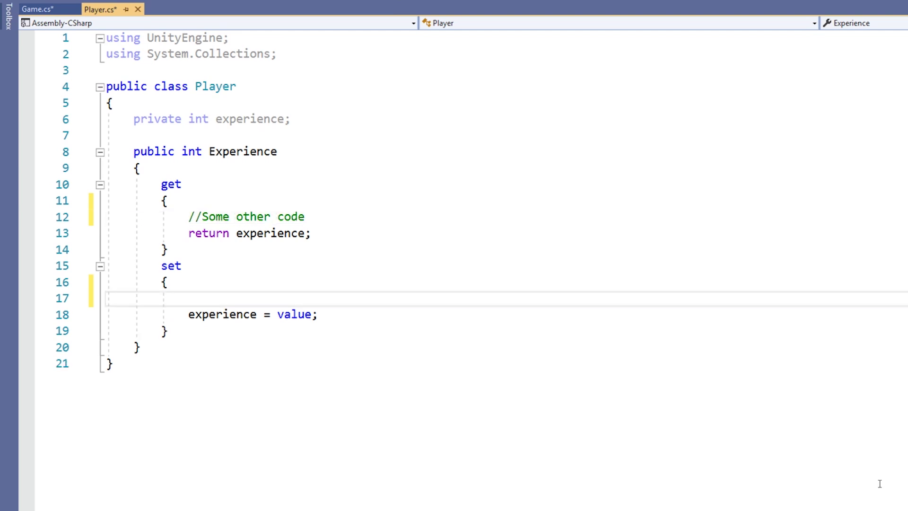
{"action": "type", "text": "//Some other code"}
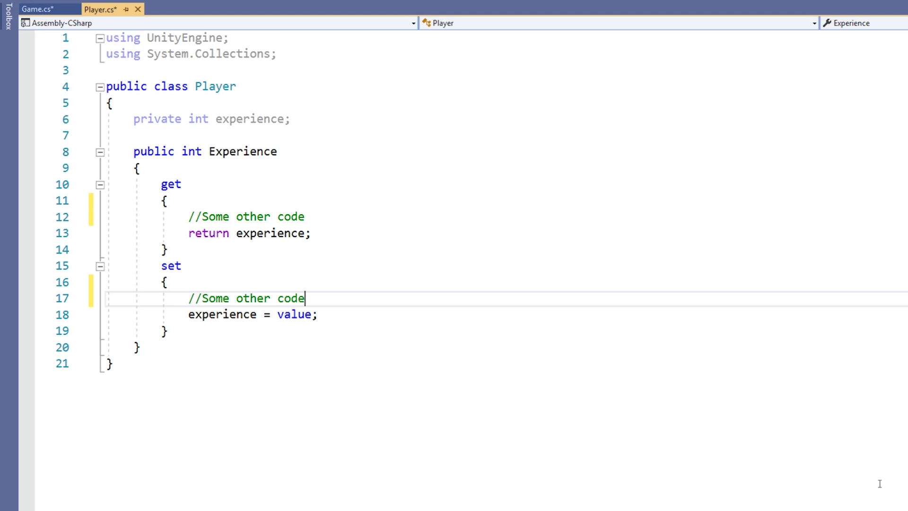
{"action": "key", "text": "Down"}
{"action": "key", "text": "Down"}
{"action": "key", "text": "Down"}
{"action": "key", "text": "Return"}
{"action": "key", "text": "Return"}
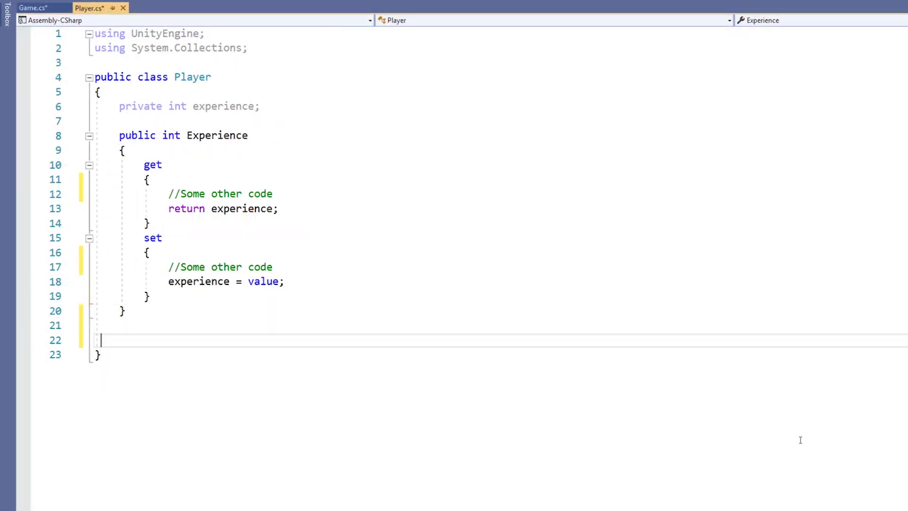
{"action": "type", "text": "public int Level"}
Write public int Level: get returns experience / 1000, set stores value * 1000; save
{"action": "key", "text": "Return"}
{"action": "type", "text": "{"}
{"action": "key", "text": "Return"}
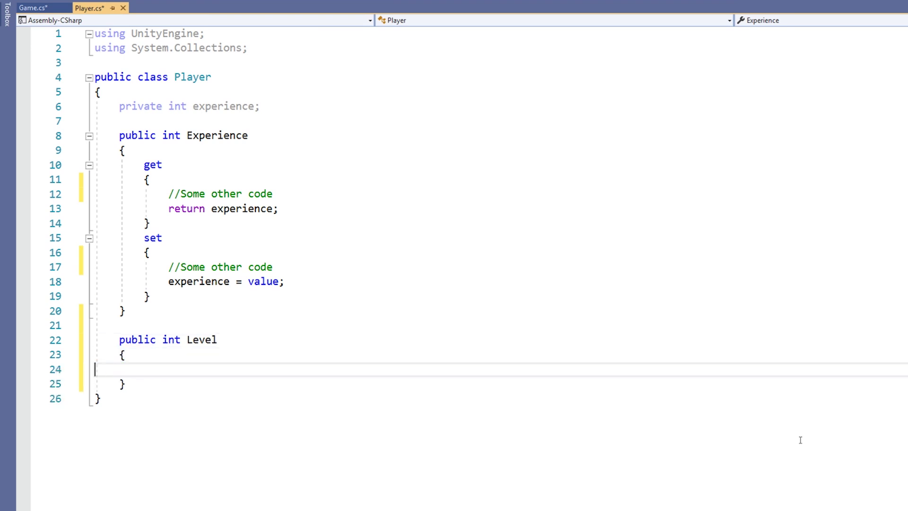
{"action": "type", "text": "get"}
{"action": "key", "text": "Return"}
{"action": "type", "text": "{"}
{"action": "key", "text": "Return"}
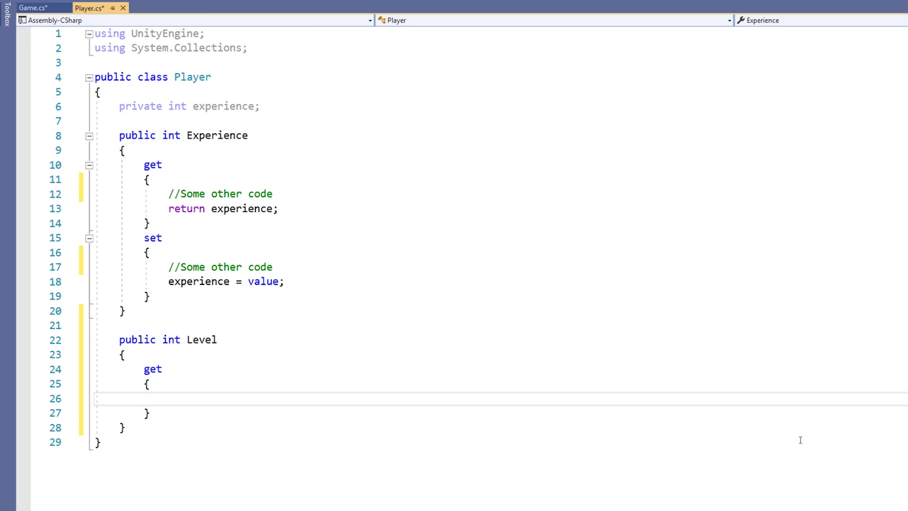
{"action": "type", "text": "return experience /"}
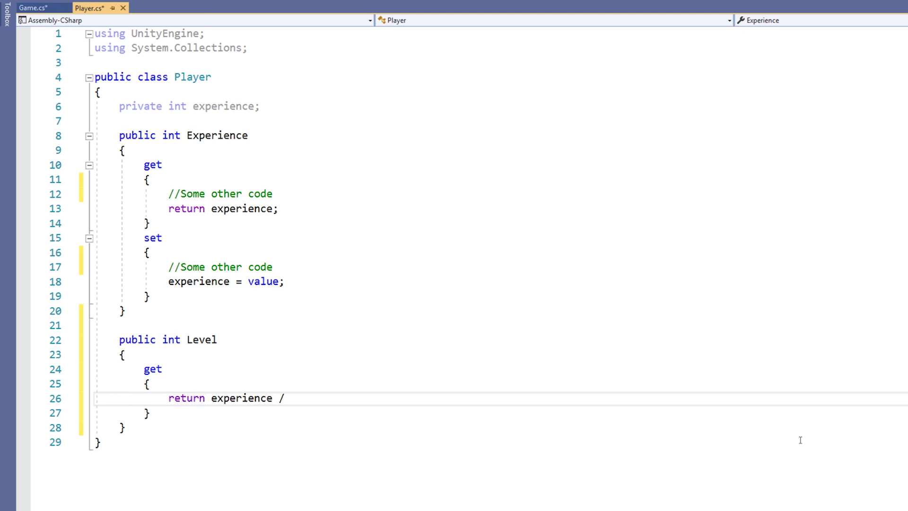
{"action": "type", "text": " 1000;"}
{"action": "key", "text": "Return"}
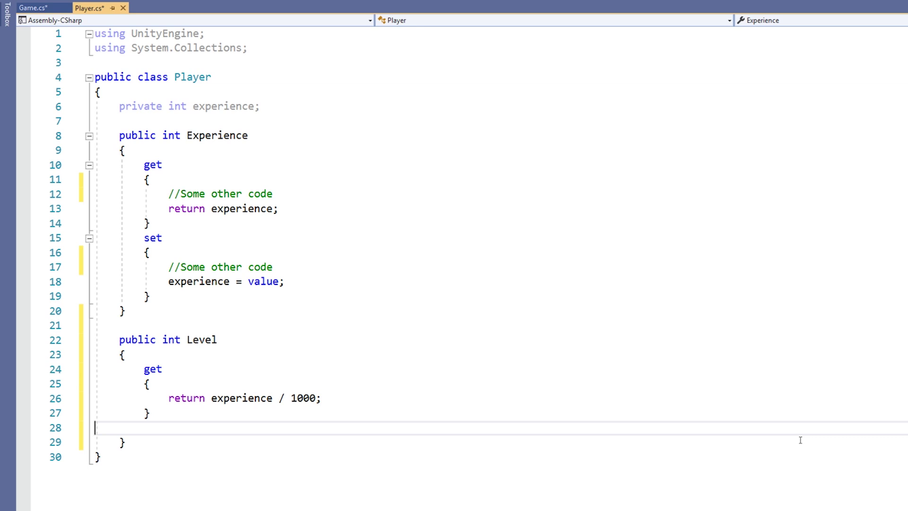
{"action": "type", "text": "set"}
{"action": "key", "text": "Return"}
{"action": "type", "text": "{"}
{"action": "key", "text": "Return"}
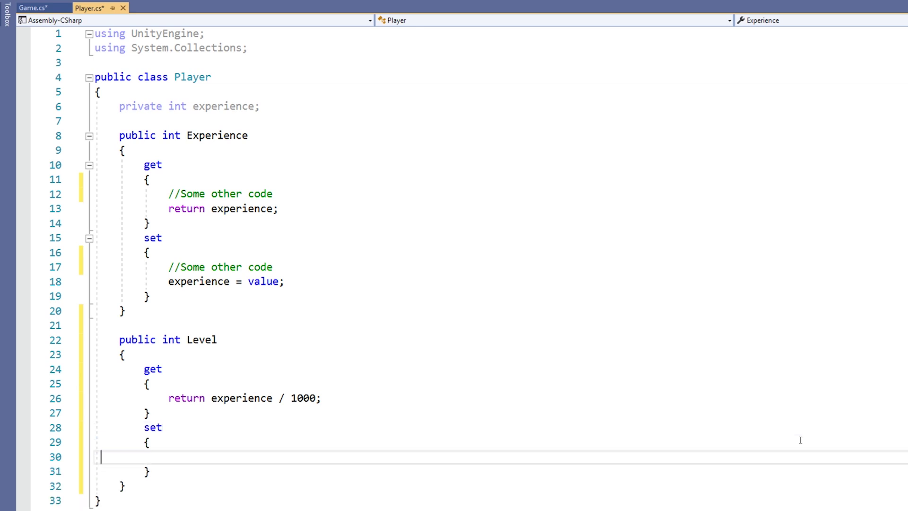
{"action": "type", "text": "experience = "}
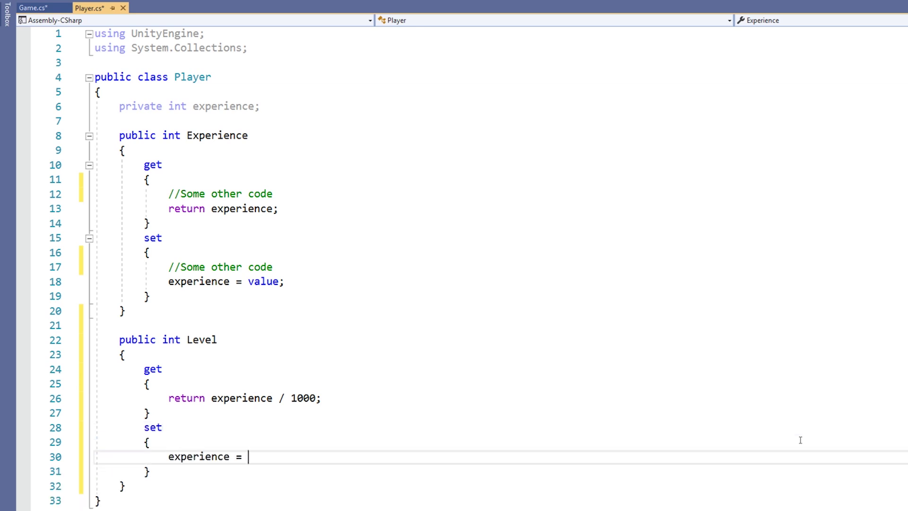
{"action": "type", "text": "value * 1000"}
{"action": "type", "text": ";"}
{"action": "key", "text": "ctrl+s"}
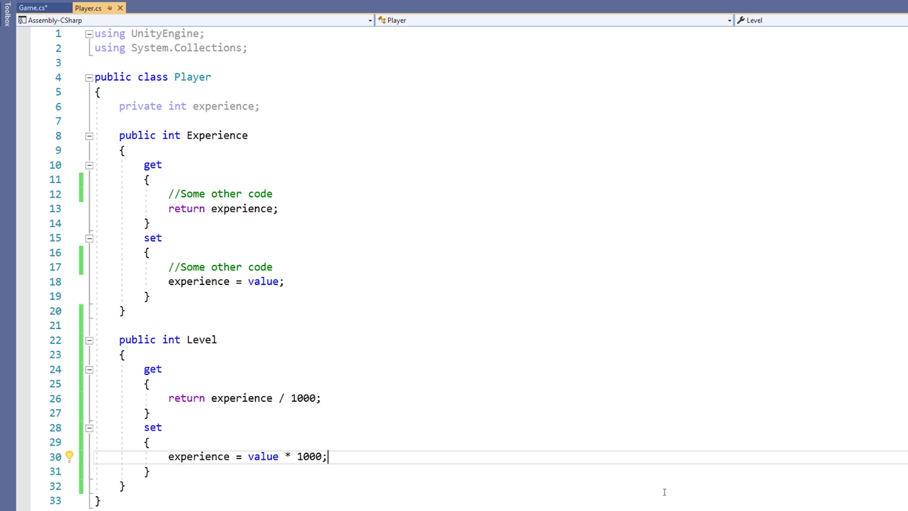
Add public int Health { get; set; }, then replace it with the prop snippet's MyProperty
{"action": "left_click", "coordinate": [806, 439]}
{"action": "key", "text": "Return"}
{"action": "key", "text": "Return"}
{"action": "type", "text": "public"}
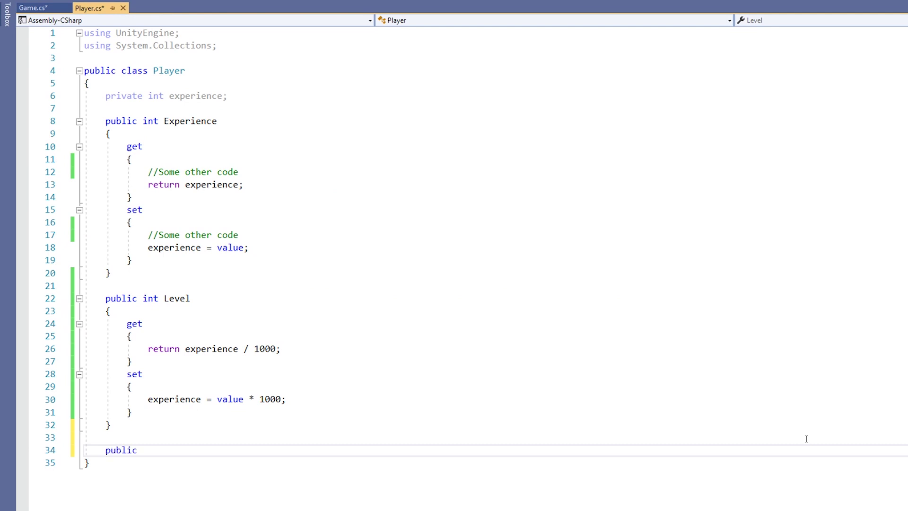
{"action": "type", "text": " int Health {get"}
{"action": "type", "text": "; set;}"}
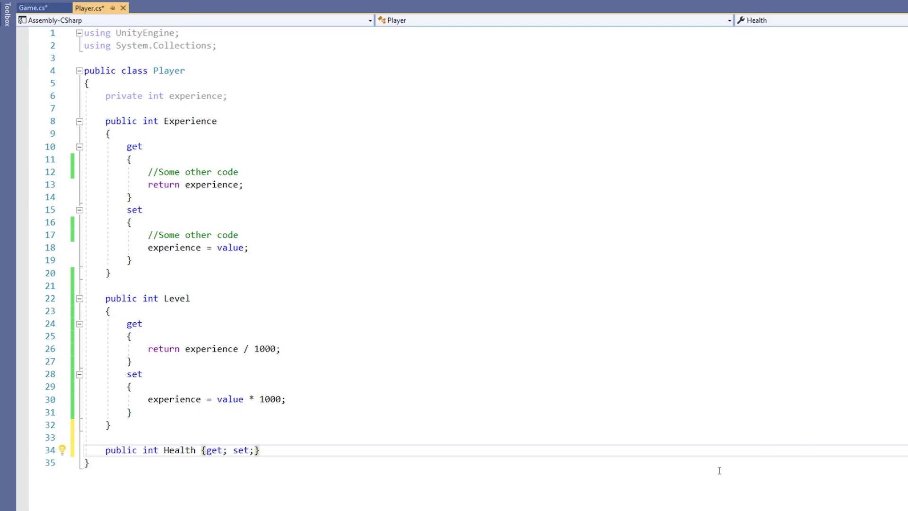
{"action": "left_click", "coordinate": [716, 471]}
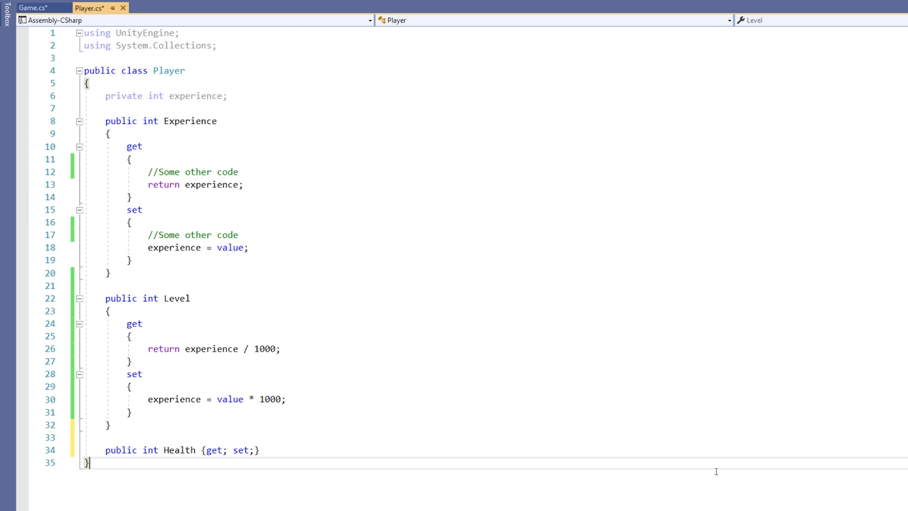
{"action": "left_click_drag", "start_coordinate": [716, 452], "coordinate": [107, 451]}
{"action": "type", "text": "prop"}
{"action": "key", "text": "Tab"}
{"action": "key", "text": "Tab"}
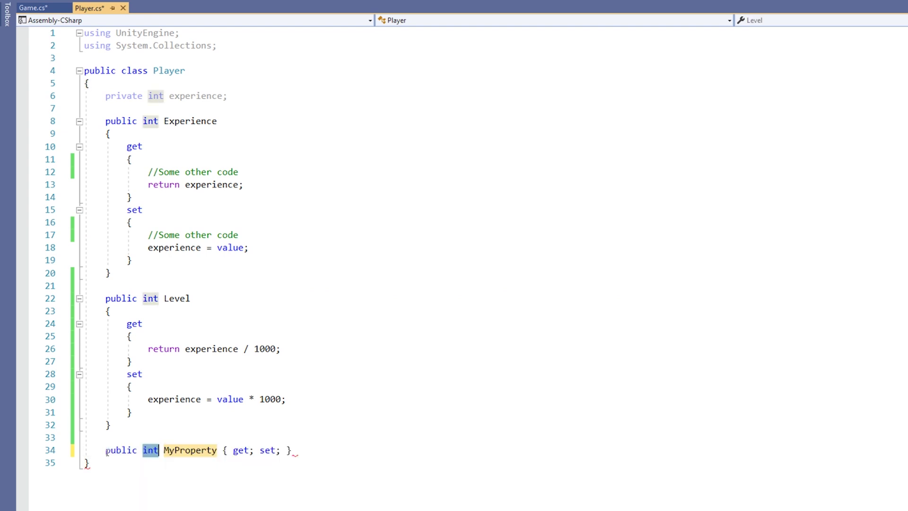